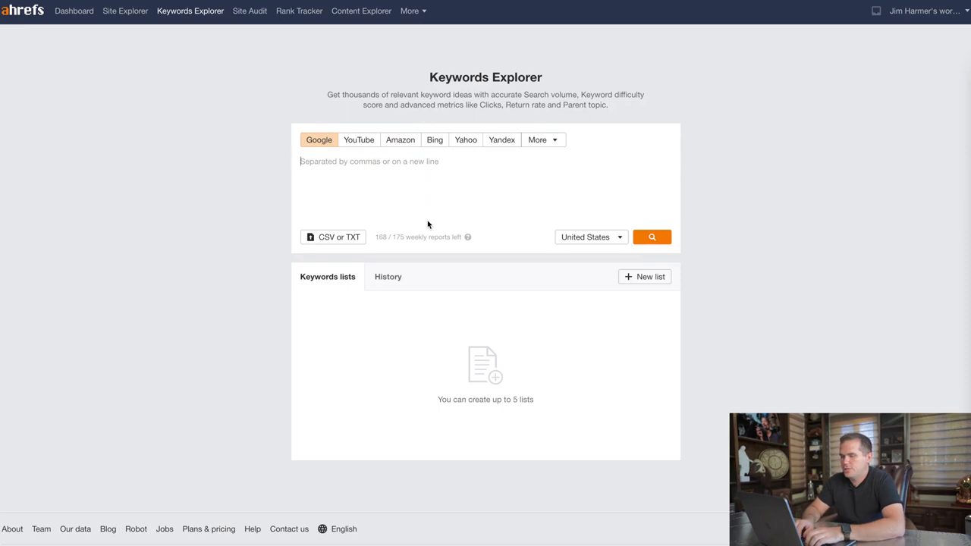
Step: Look up the keyword "crafts" for Google in the United States and group its phrase match ideas by parent topic
type("crafts")
key("Return")
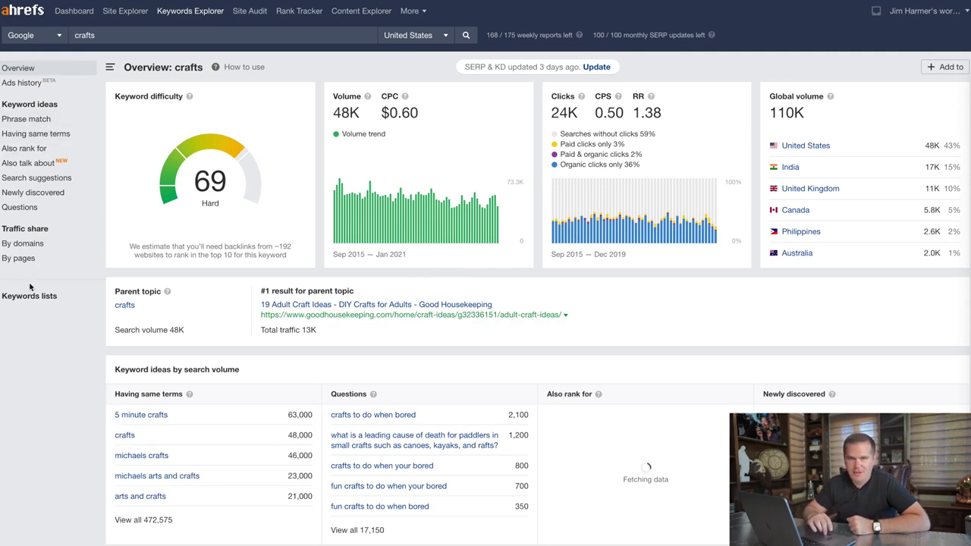
left_click(31, 126)
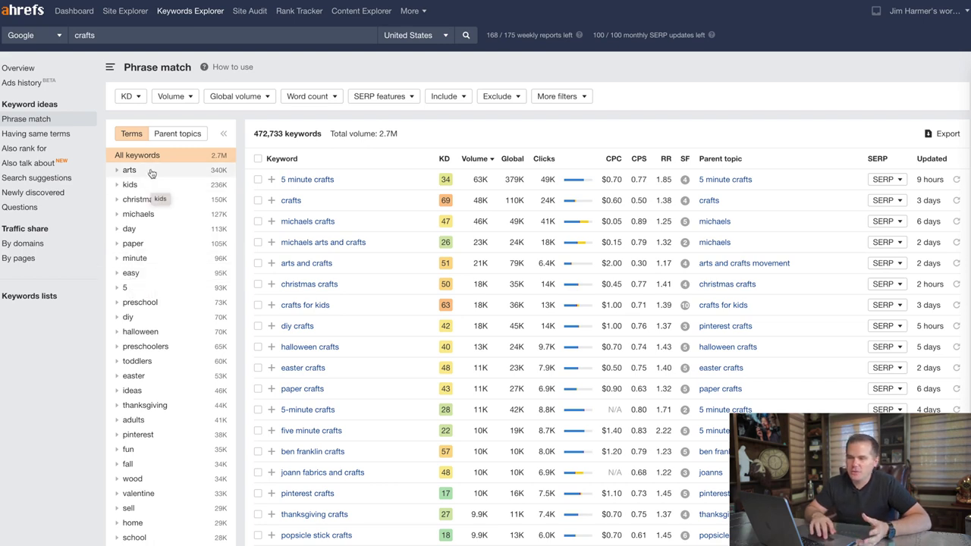
left_click(179, 134)
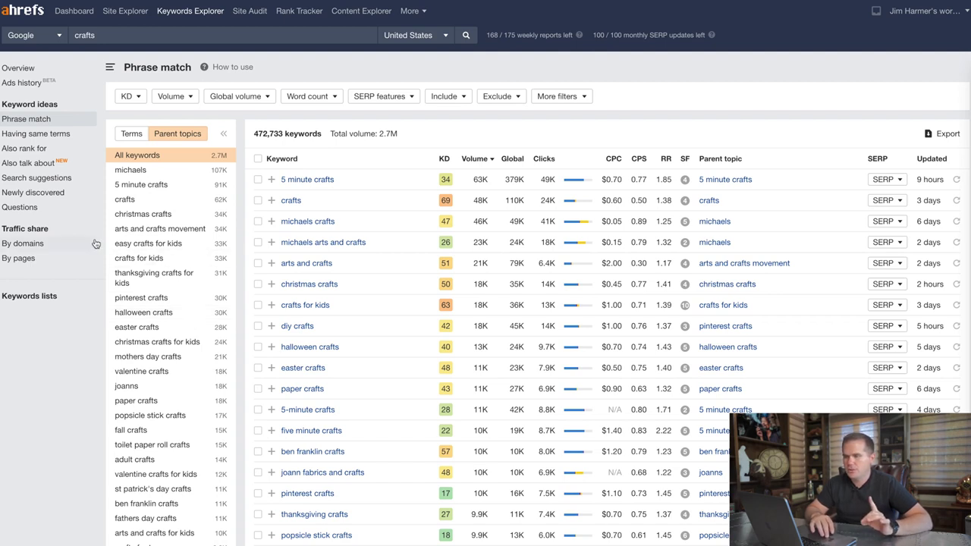
Step: List the question keywords for "crafts" and filter them by the term "death"
left_click(30, 208)
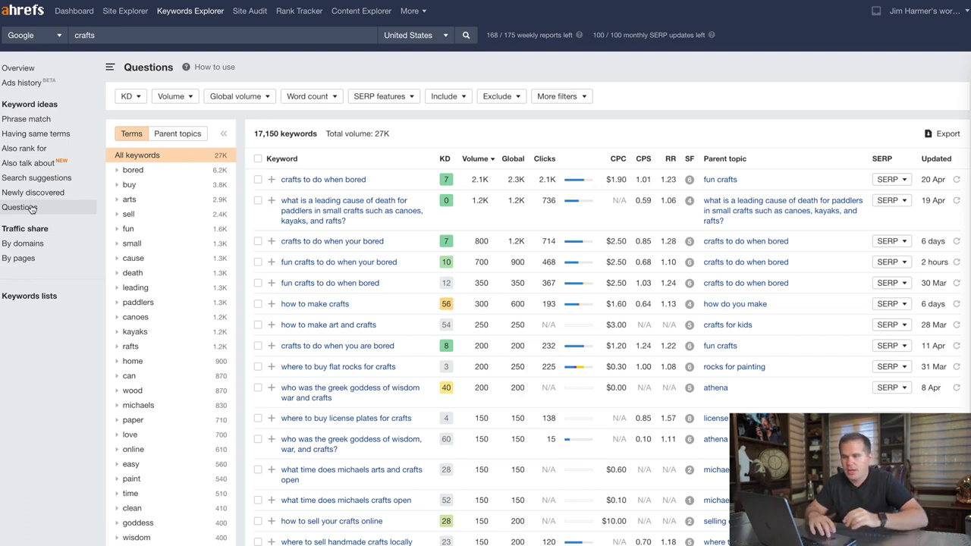
left_click(118, 171)
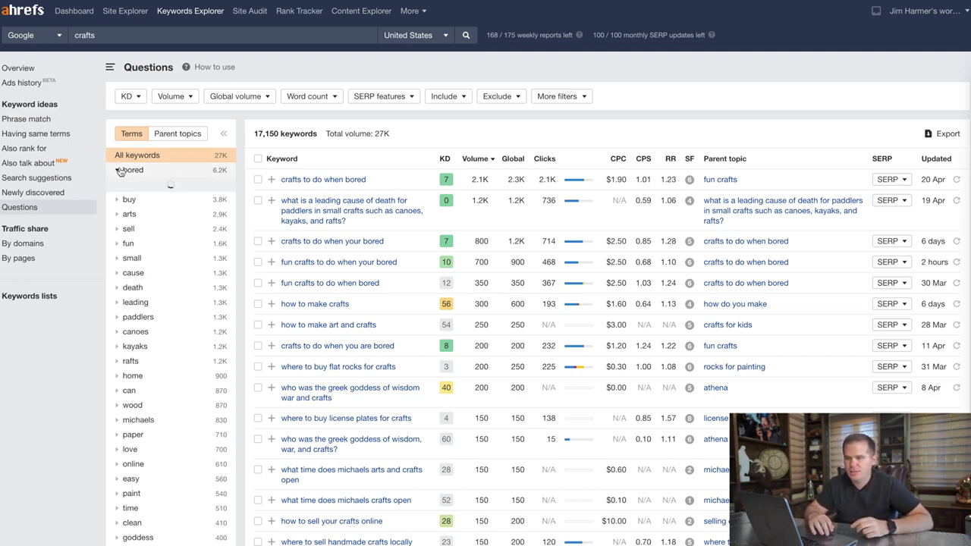
left_click(118, 171)
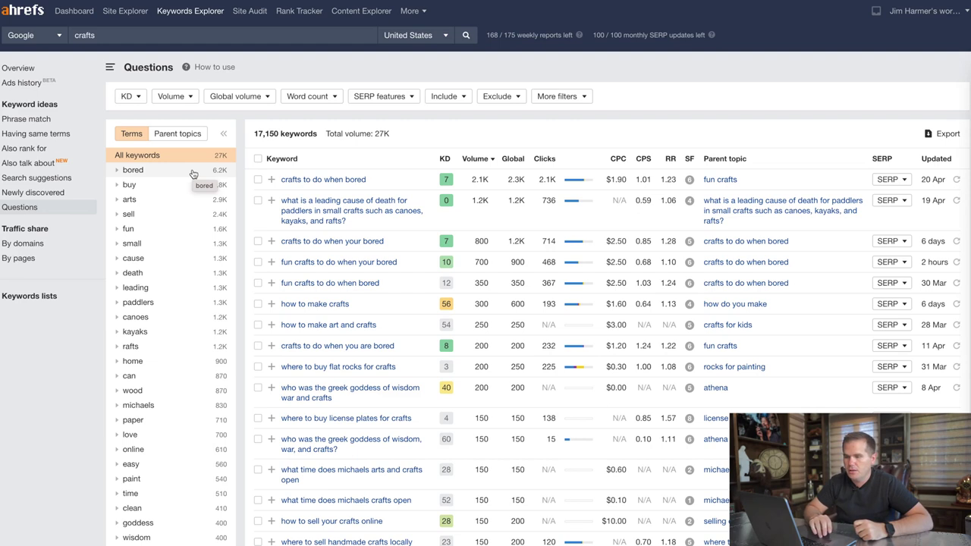
left_click(149, 277)
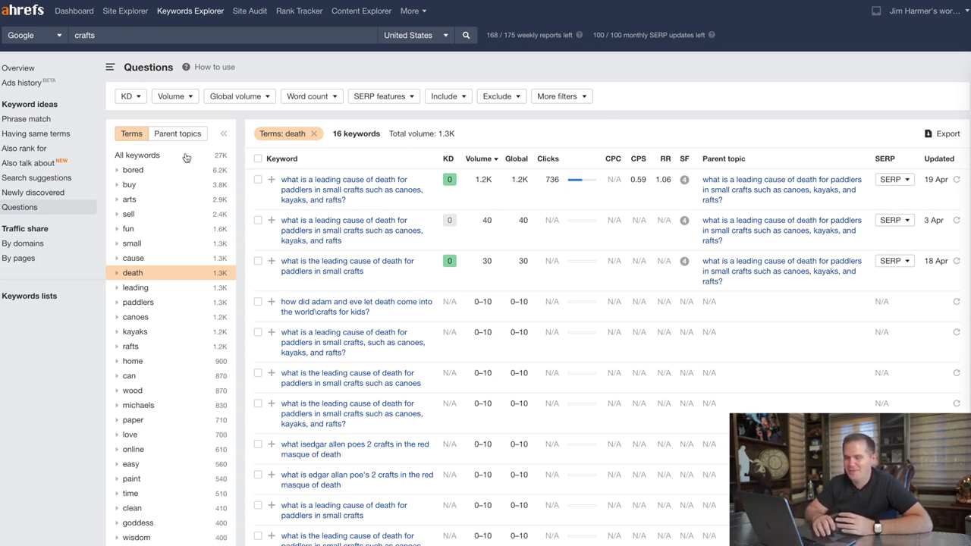
Step: Check the Having same terms and Also rank for reports for "crafts", and review search volumes in its phrase match list
left_click(34, 137)
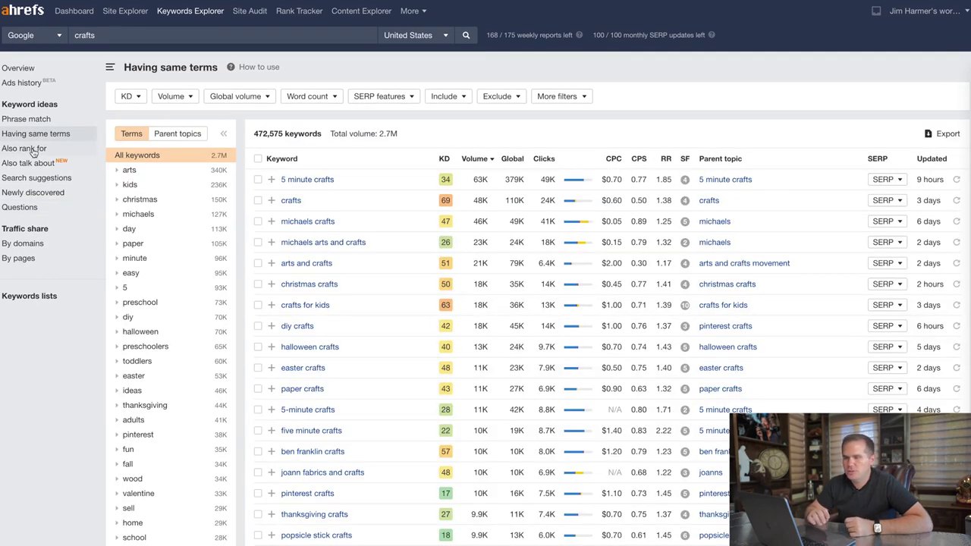
left_click(34, 149)
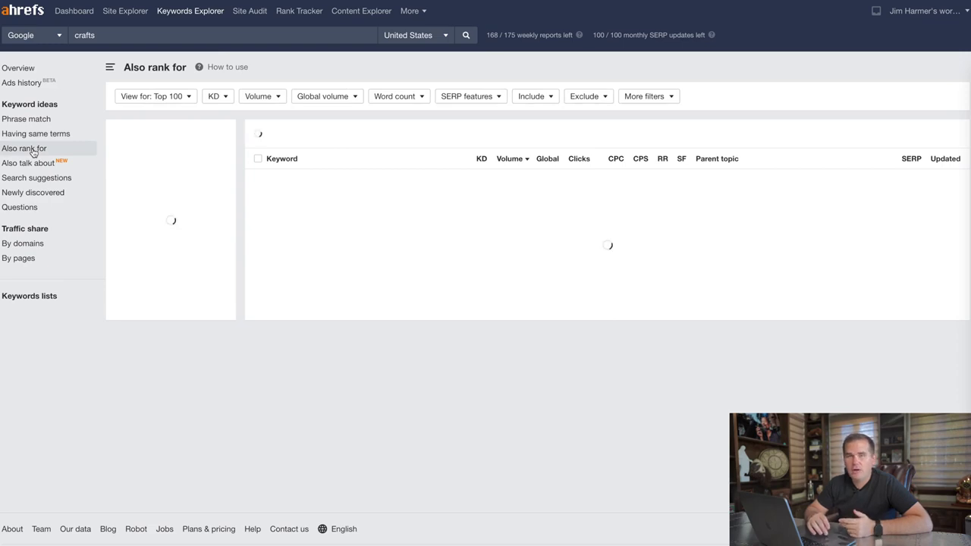
left_click(33, 124)
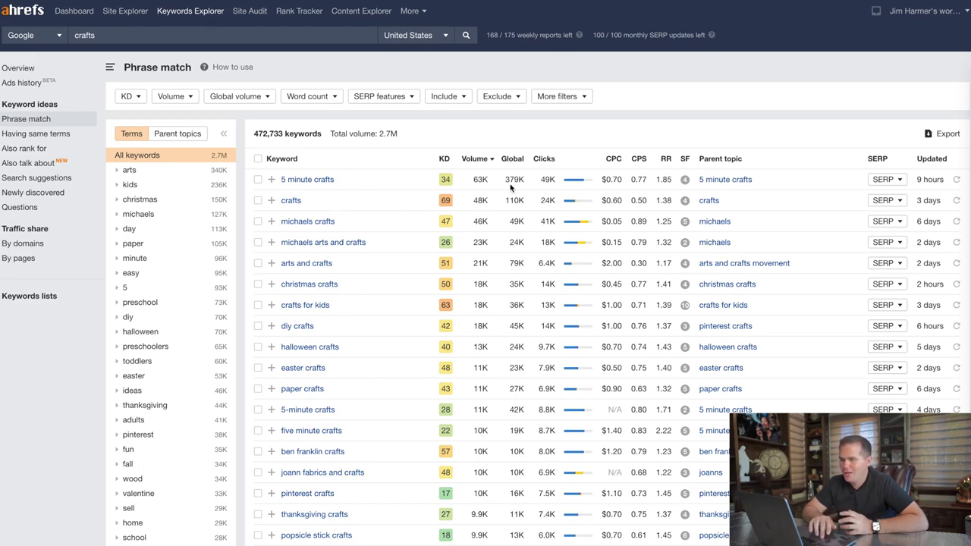
scroll(480, 420, "down", 10)
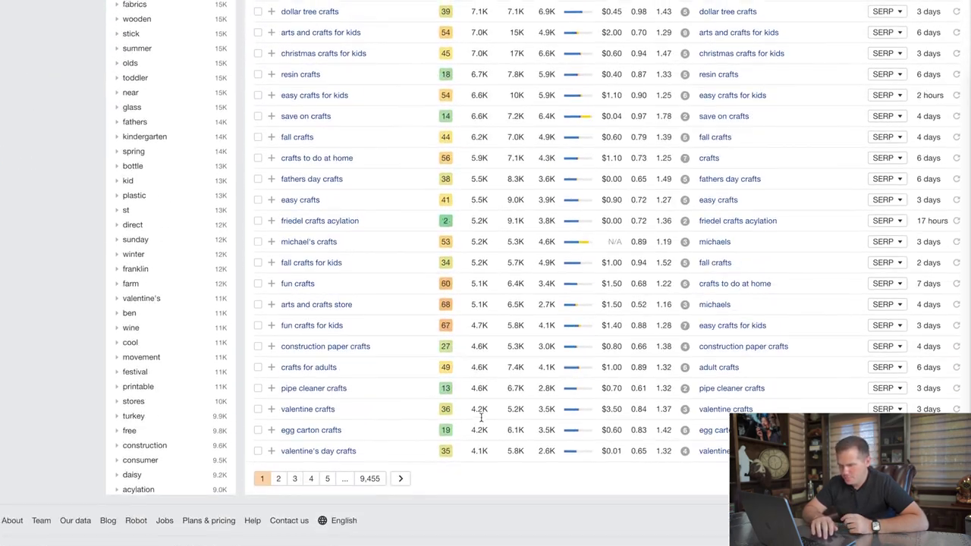
scroll(480, 416, "up", 1)
left_click_drag(472, 461, 496, 461)
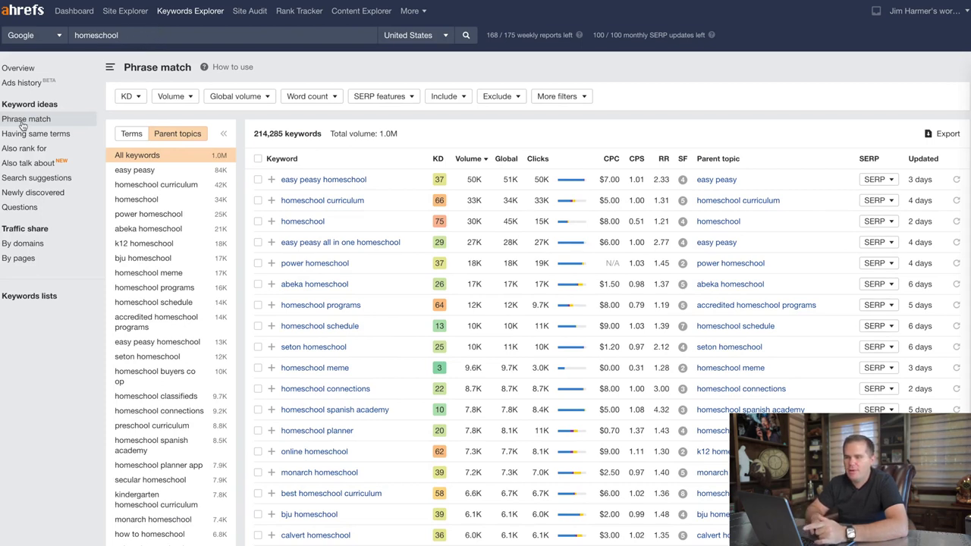
Step: Group the "homeschool" phrase match ideas by parent topic and filter them to the topic "homeschool schedule"
left_click(132, 134)
left_click(168, 135)
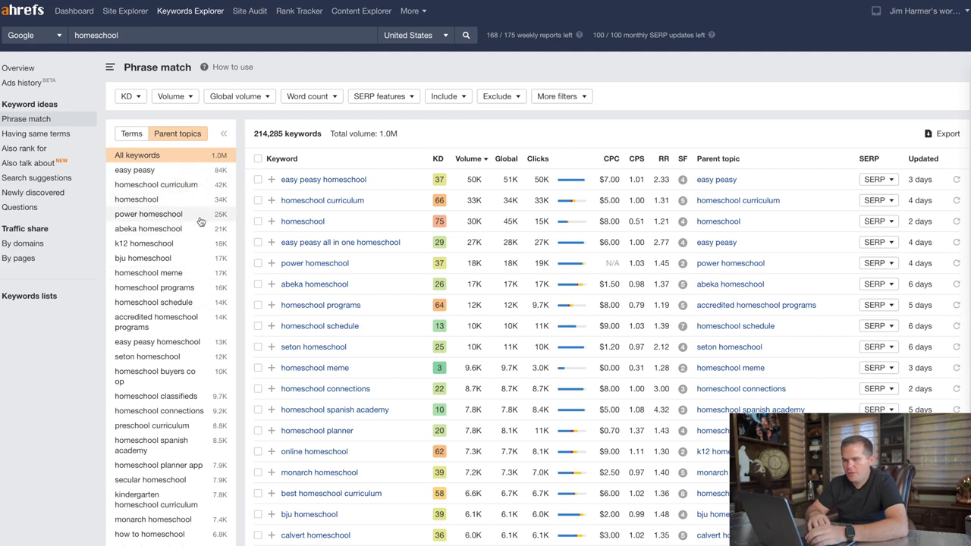
left_click(137, 303)
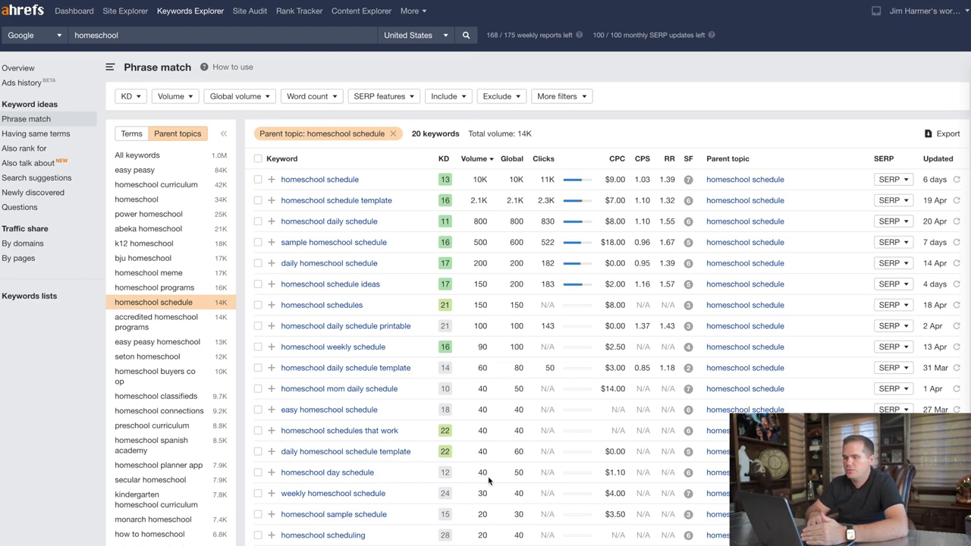
Step: Examine the keywords under the "homeschool schedule" parent topic, comparing their difficulty, search volumes and clicks
scroll(488, 481, "down", 3)
scroll(489, 481, "up", 3)
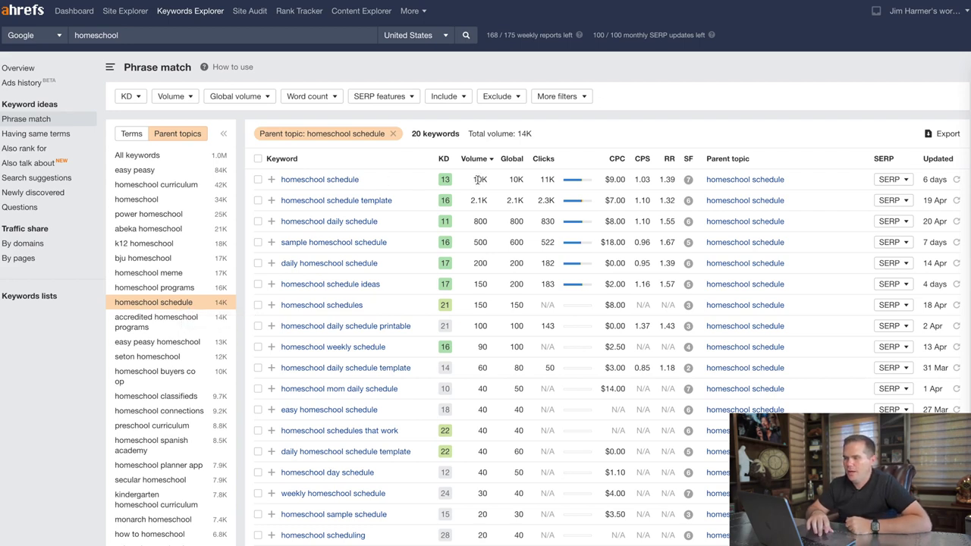
left_click_drag(474, 179, 490, 181)
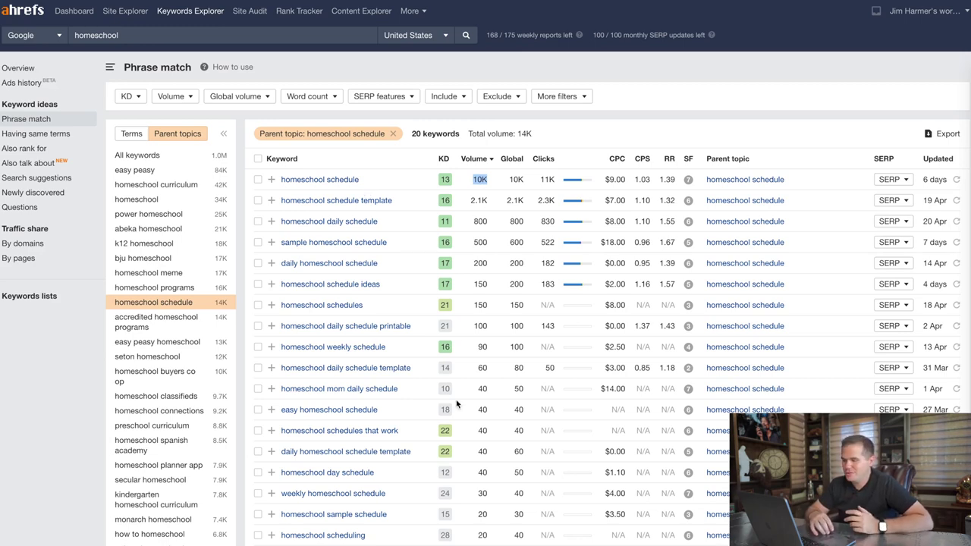
scroll(455, 404, "down", 3)
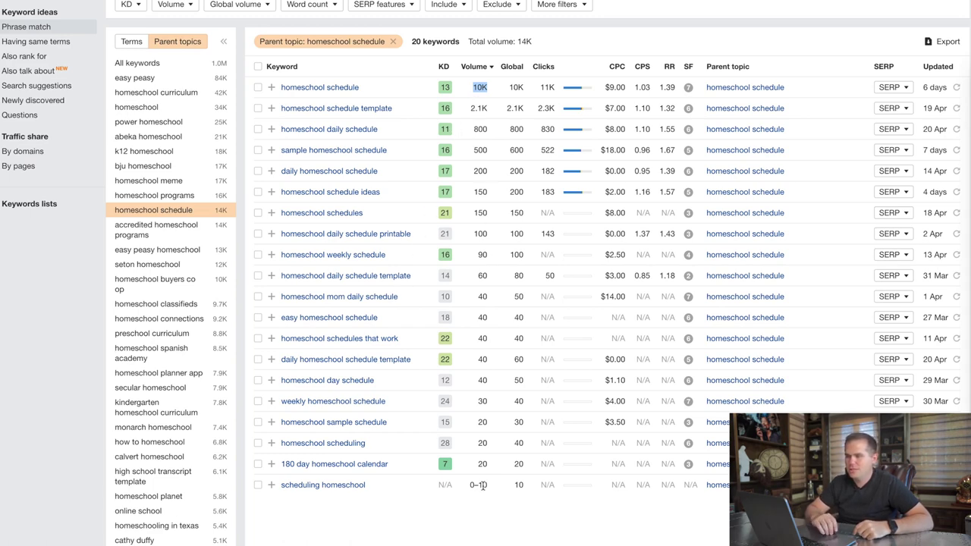
scroll(485, 489, "up", 1)
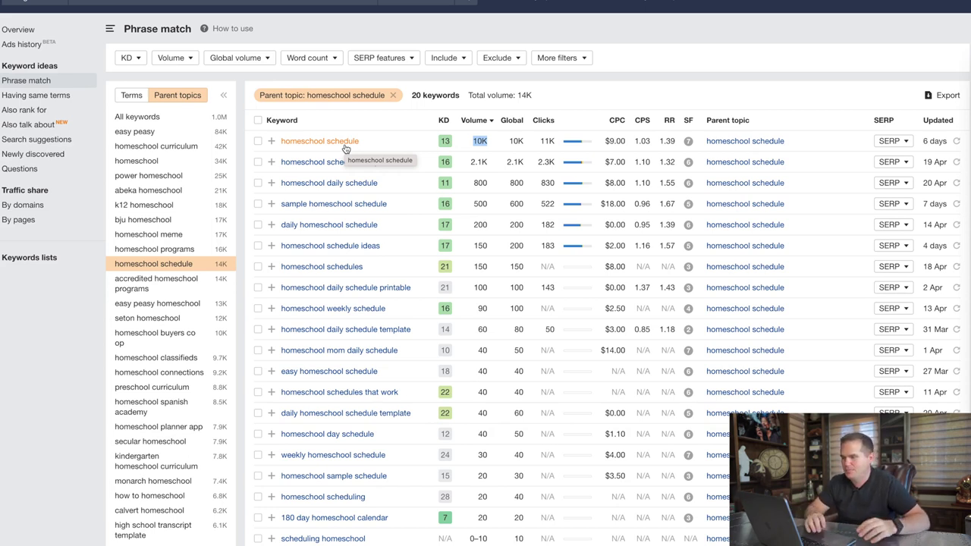
scroll(346, 148, "down", 1)
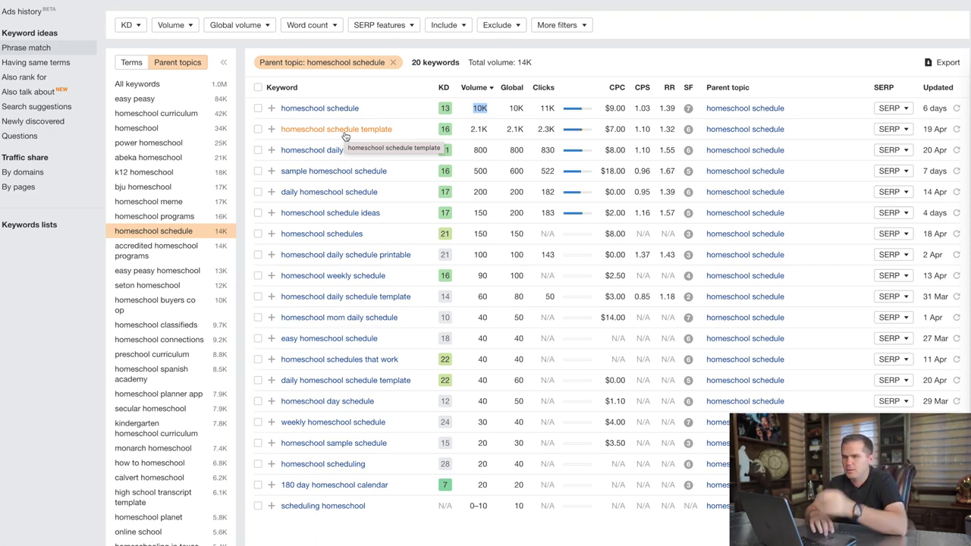
scroll(345, 135, "up", 2)
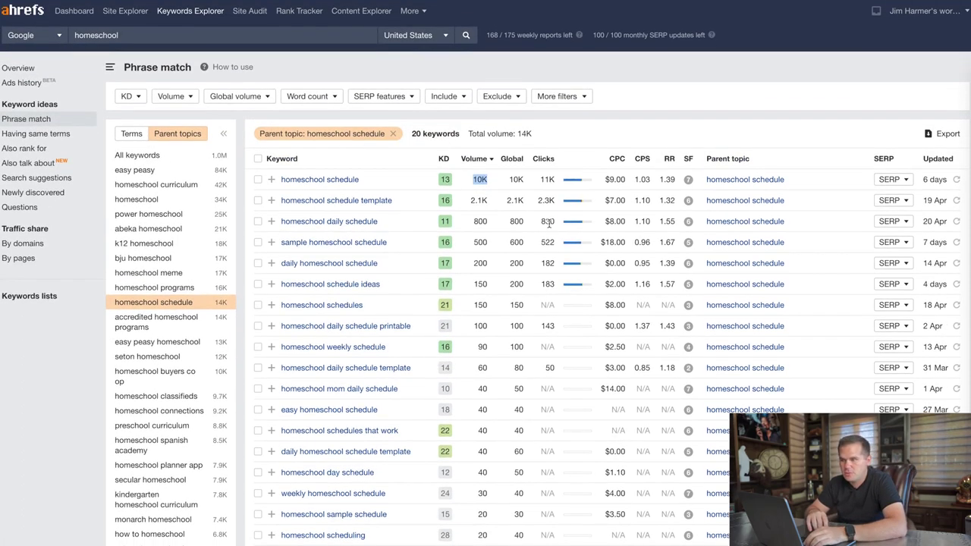
scroll(548, 222, "down", 1)
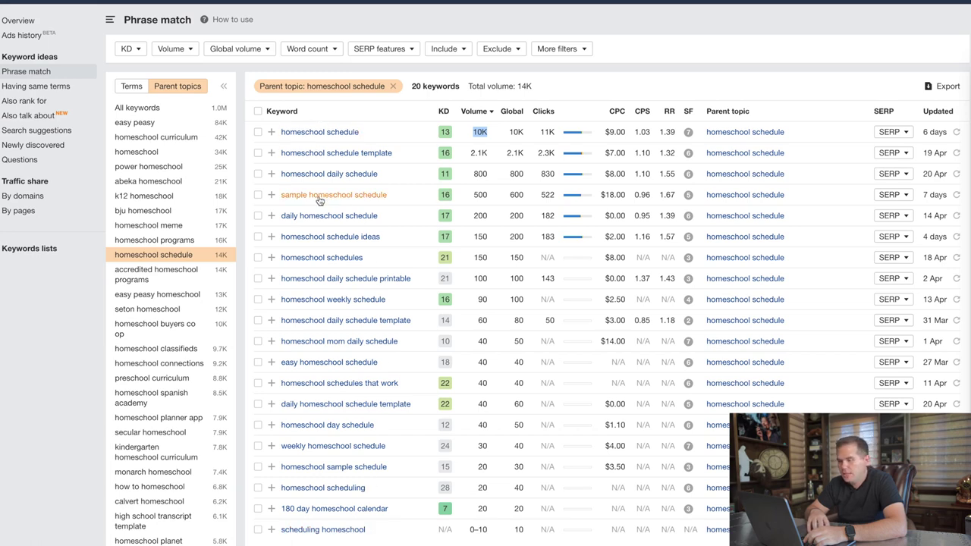
Step: Switch to question keyword ideas and search for "homeschool schedule"
left_click(23, 160)
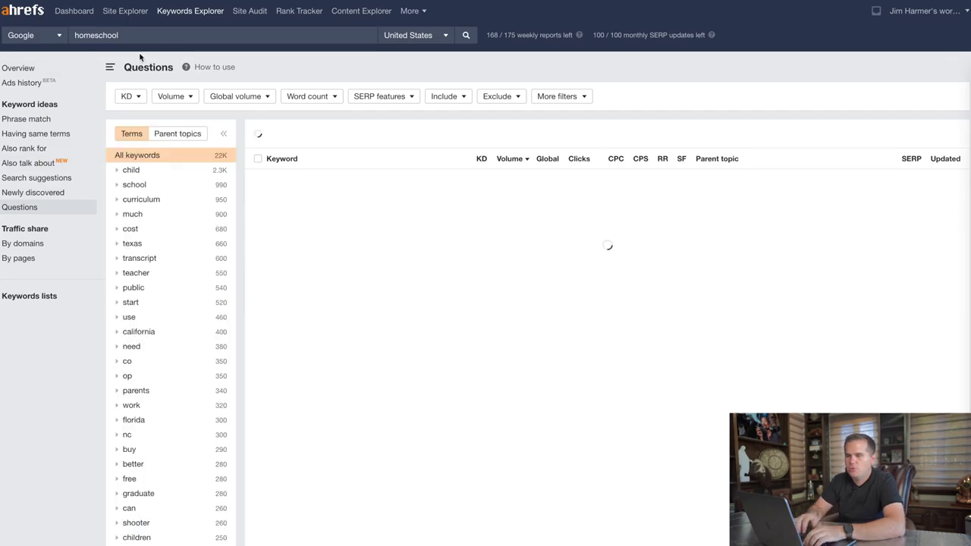
left_click(158, 37)
type("schedu")
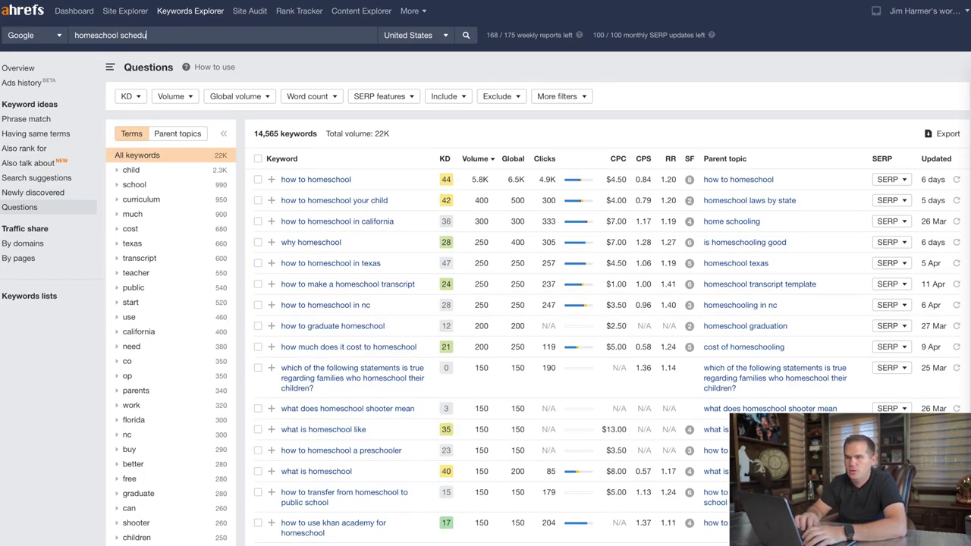
type("le")
key("Return")
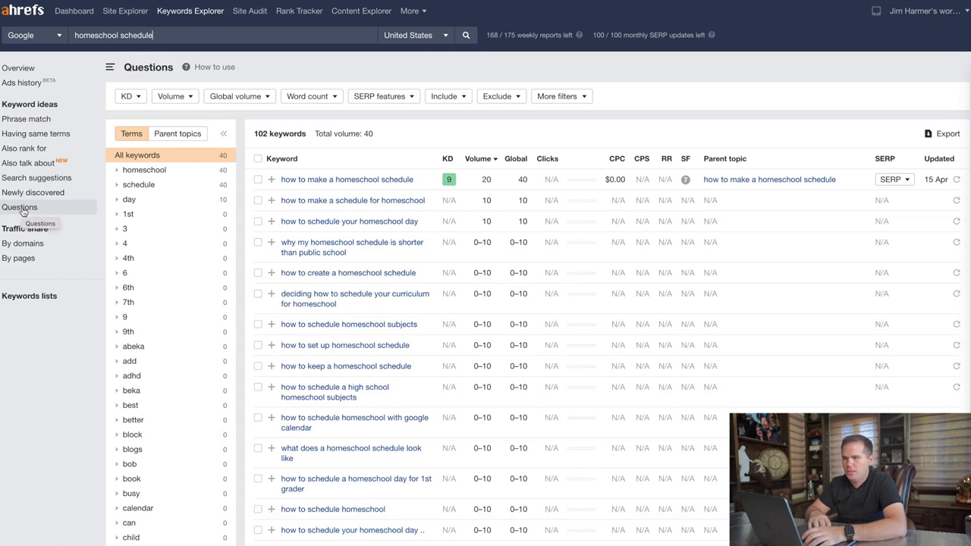
Step: Compare the "homeschool schedule" questions grouped by parent topic and by term, and look through the term list
left_click(174, 141)
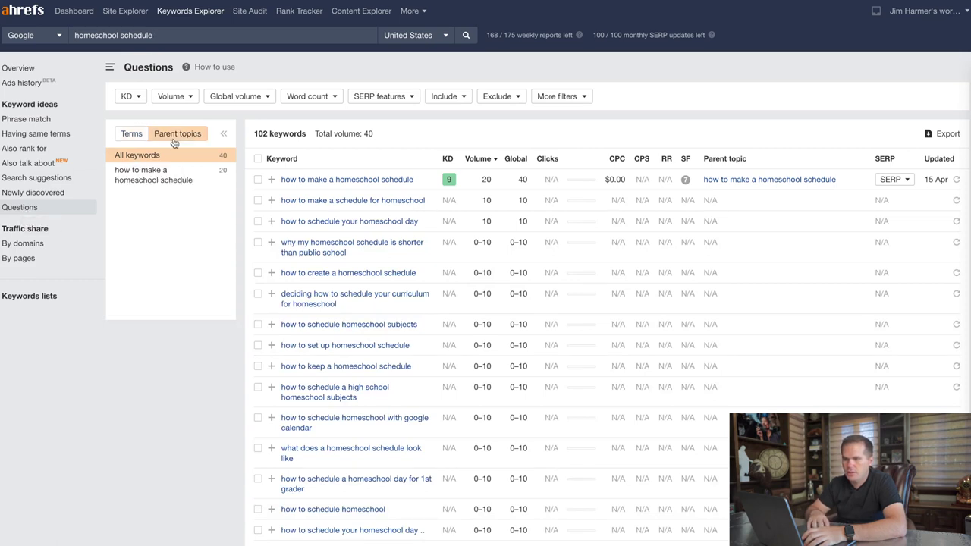
left_click(131, 135)
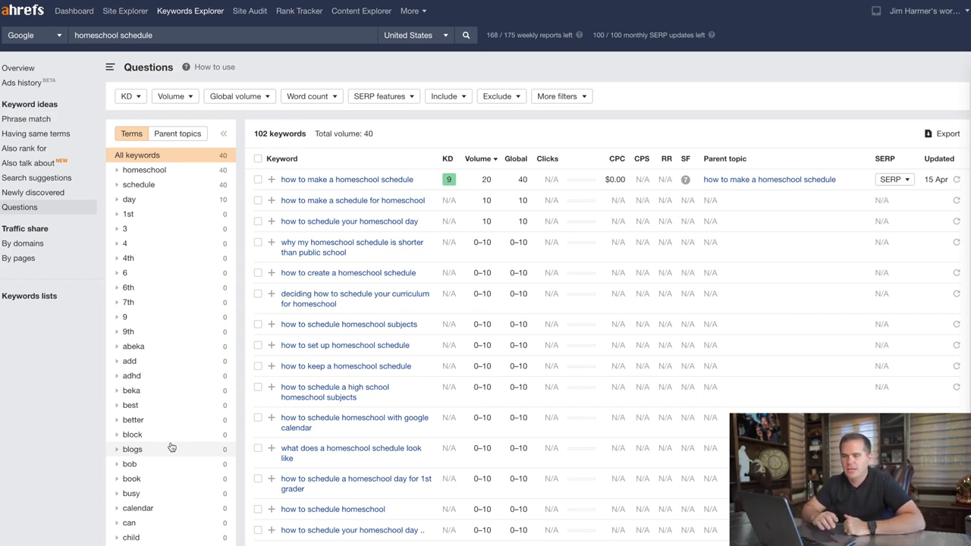
scroll(170, 448, "down", 2)
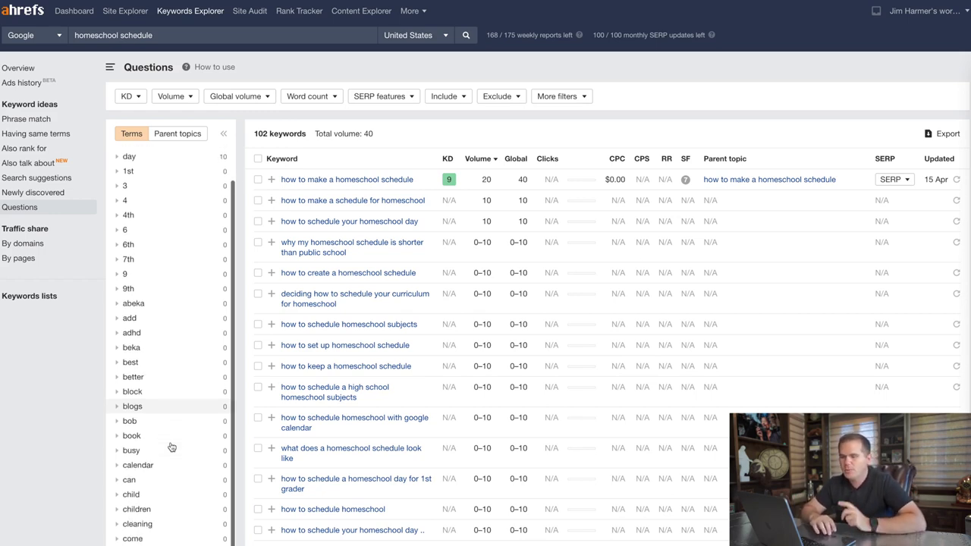
scroll(169, 448, "up", 2)
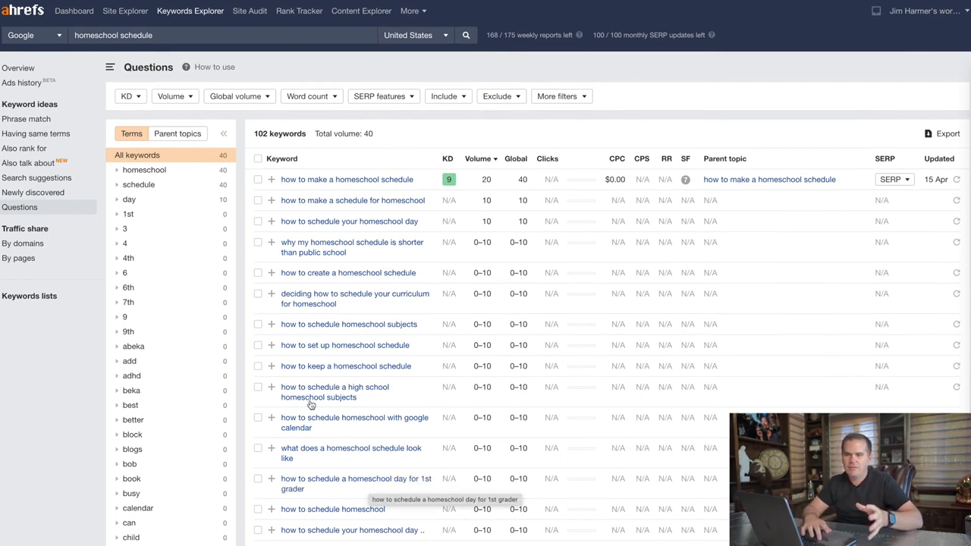
Step: Show the phrase match keyword ideas for "homeschool schedule"
left_click(41, 127)
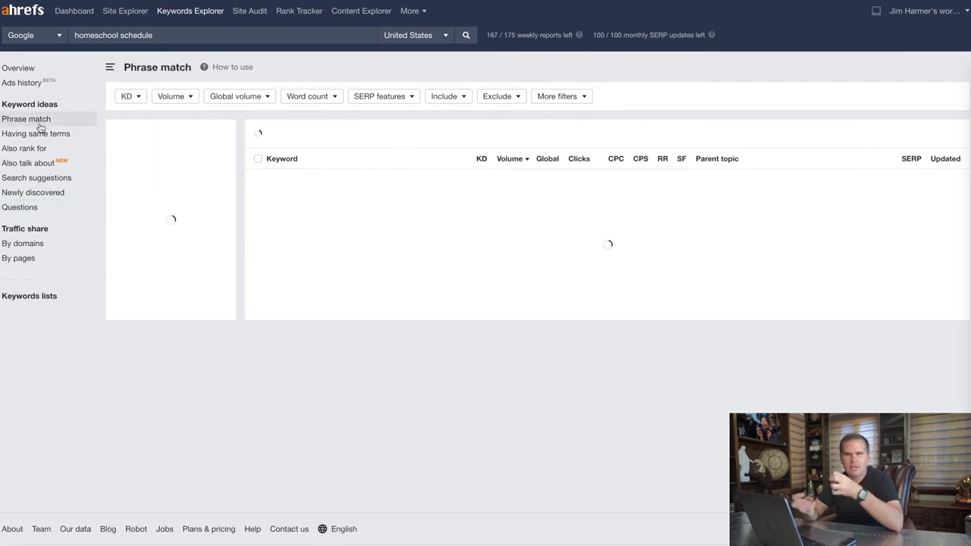